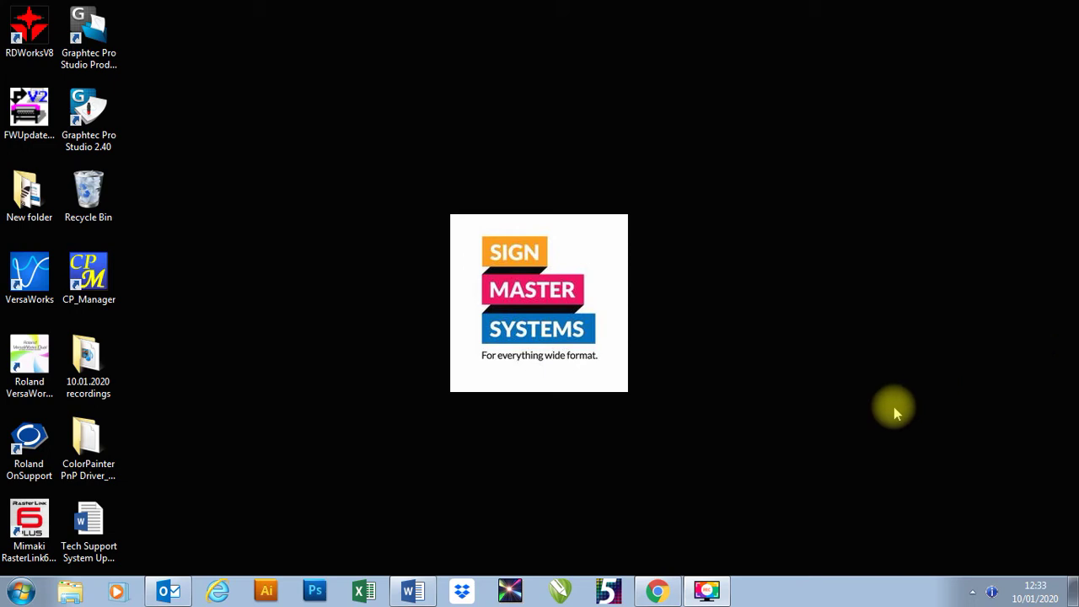
# Switch to Chrome and open the Drivers & Utilities support page on the OKI Europe website
pyautogui.click(658, 591)
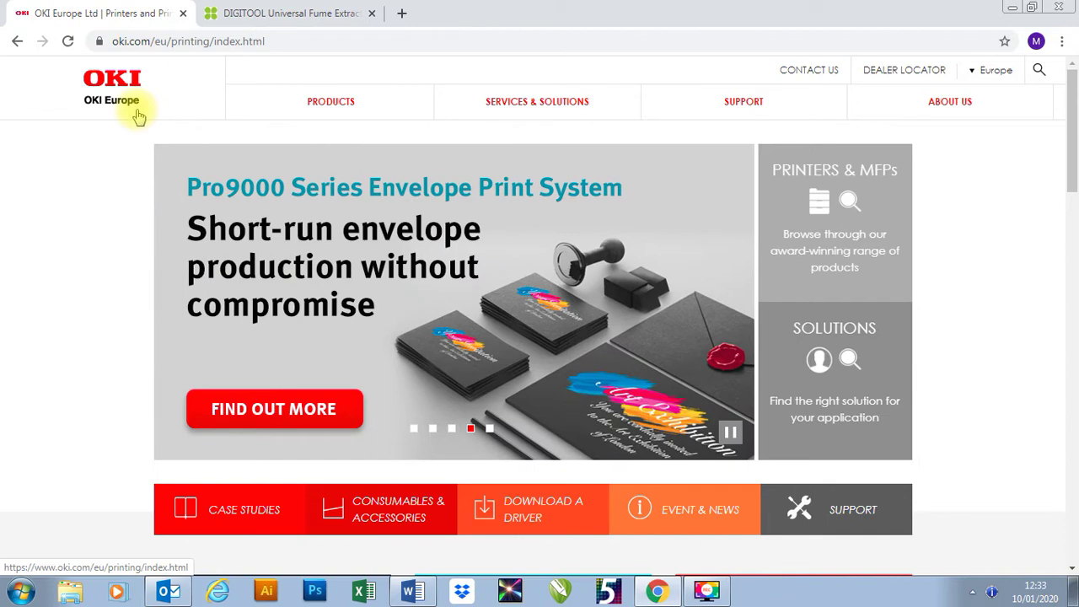
pyautogui.click(244, 40)
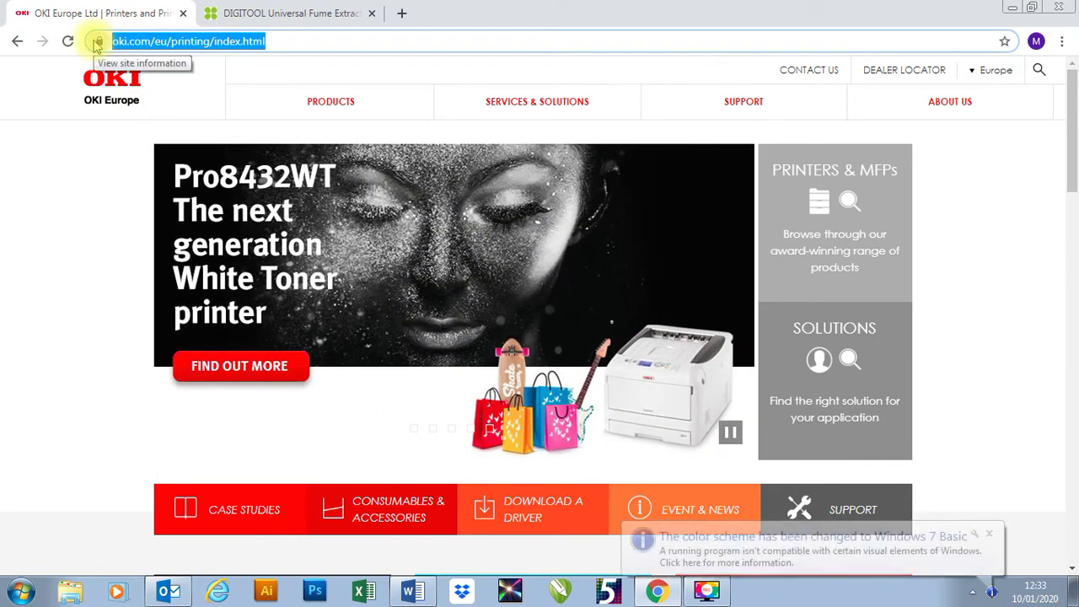
pyautogui.click(64, 232)
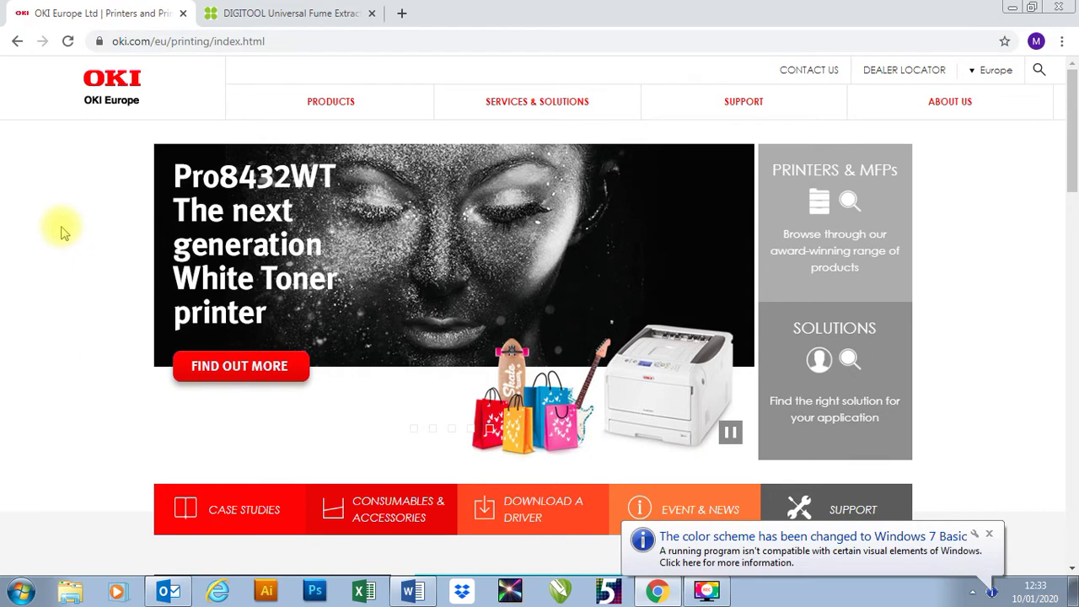
pyautogui.moveTo(529, 113)
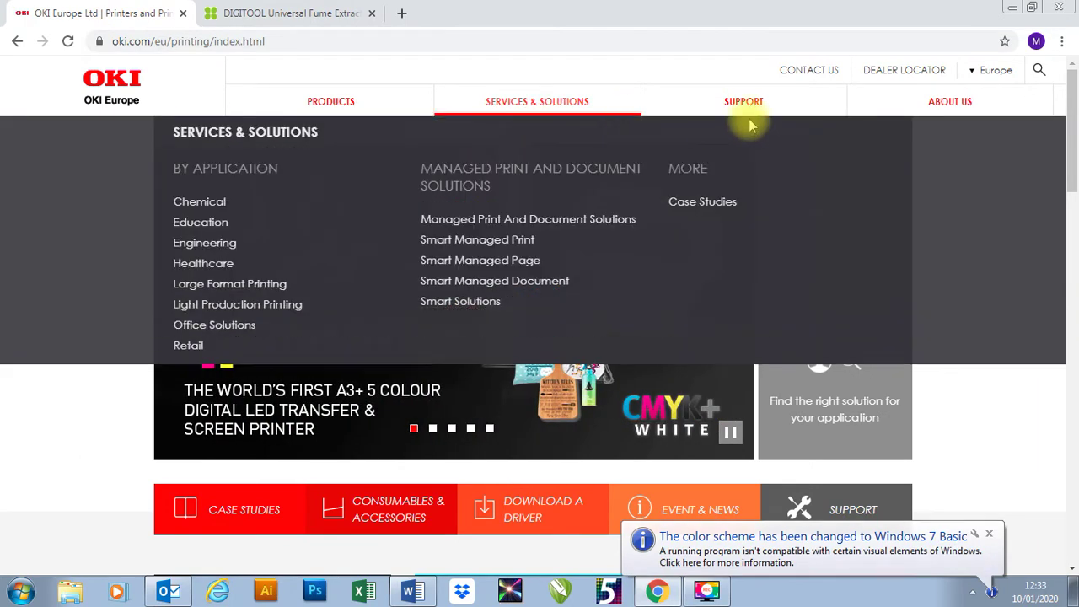
pyautogui.moveTo(747, 103)
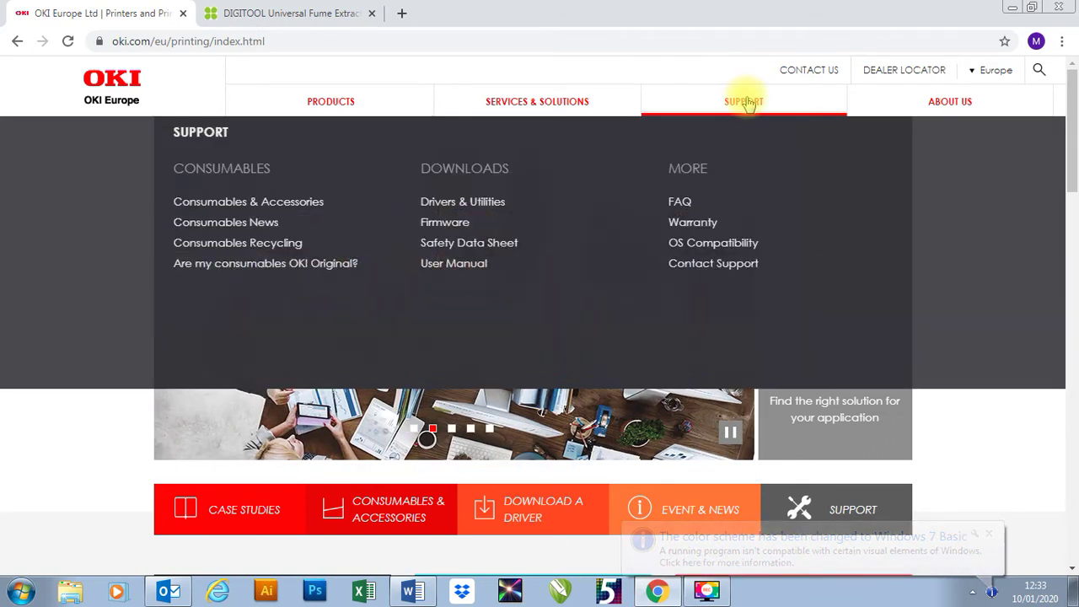
pyautogui.click(477, 204)
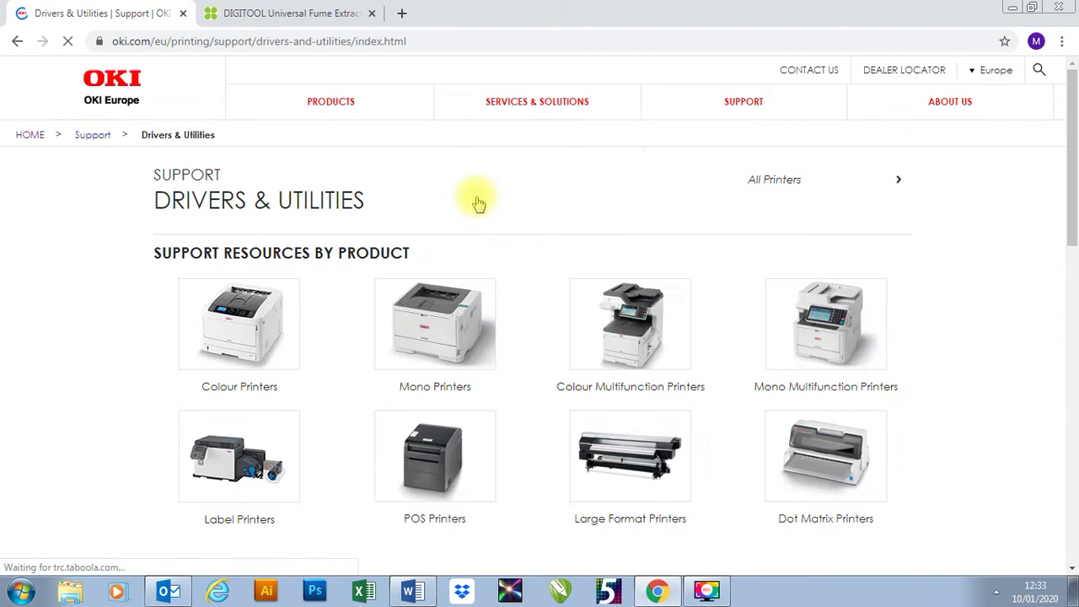
# Open the support page of the ColorPainter M-64s among the large format printers
pyautogui.click(626, 477)
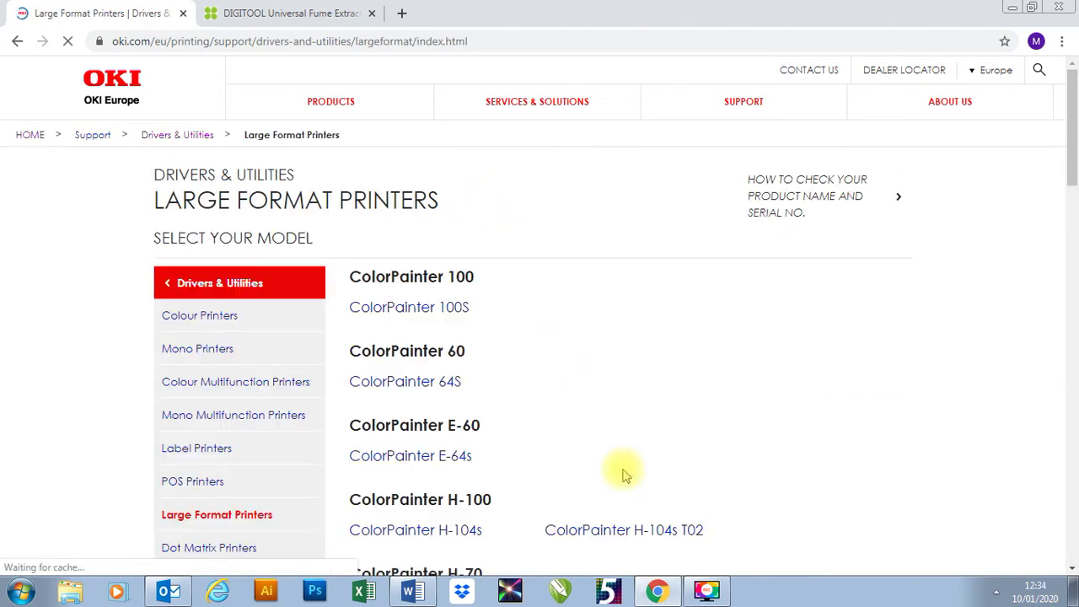
pyautogui.moveTo(1076, 152); pyautogui.dragTo(1076, 194)
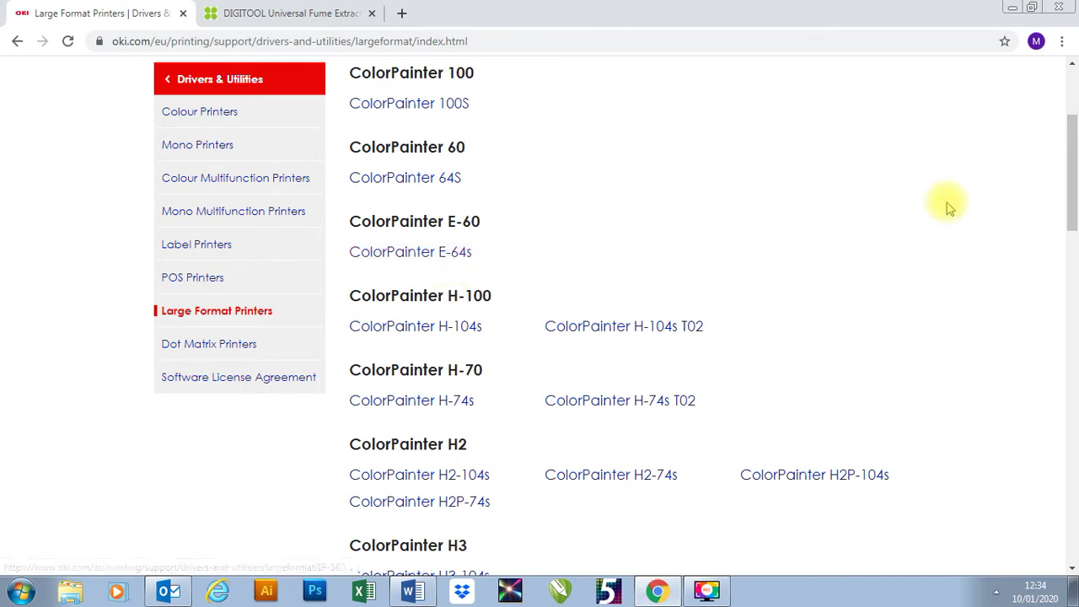
pyautogui.moveTo(1073, 174); pyautogui.dragTo(1073, 231)
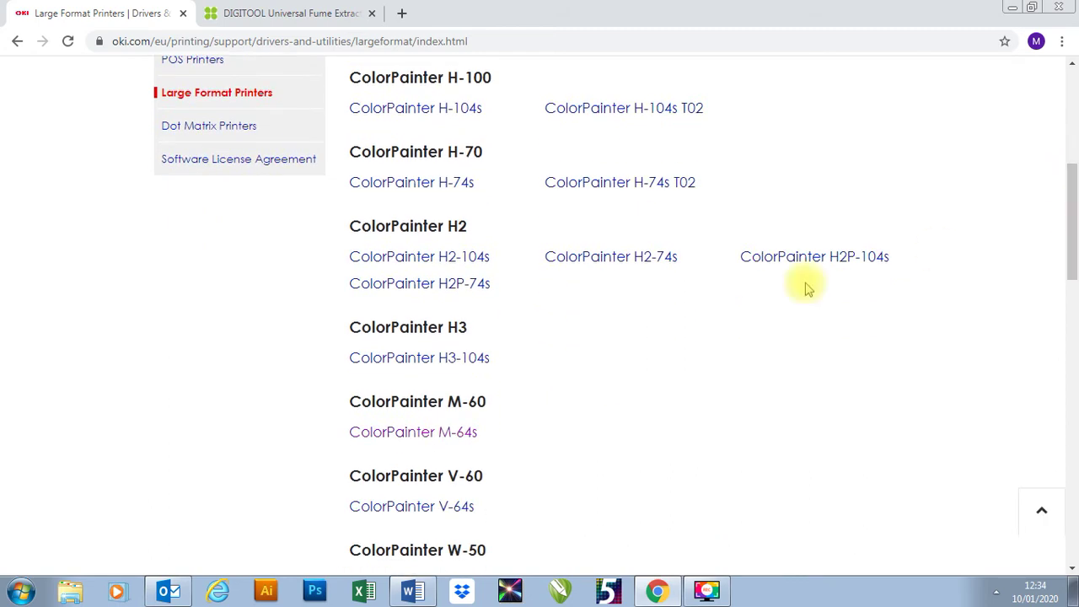
pyautogui.click(451, 436)
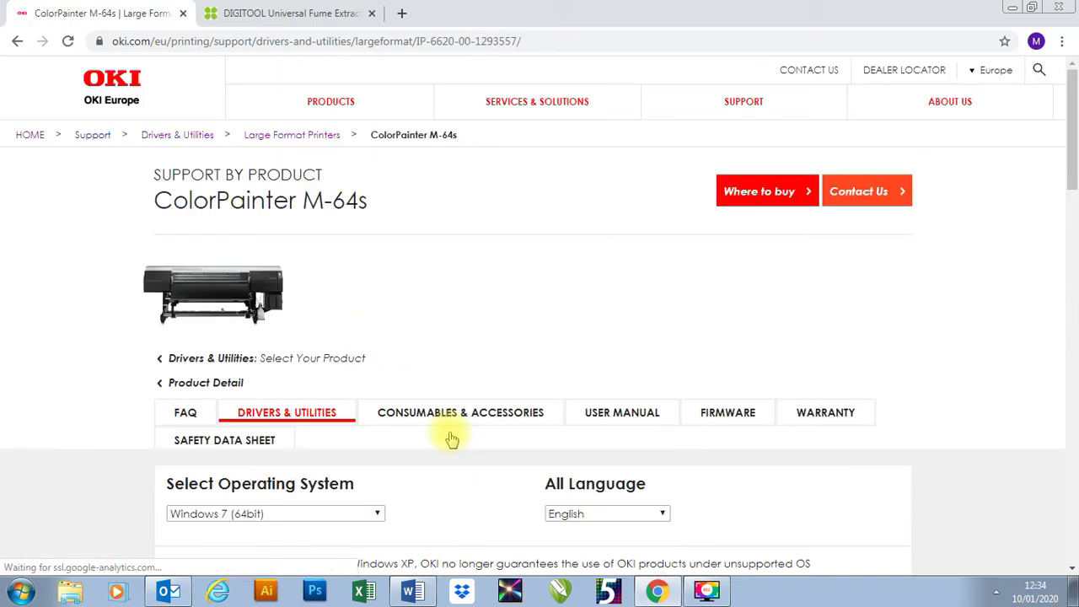
# Download the ColorPainter PnP Driver zip for the M-64s, agreeing with the software agreement
pyautogui.moveTo(1075, 160); pyautogui.dragTo(1075, 299)
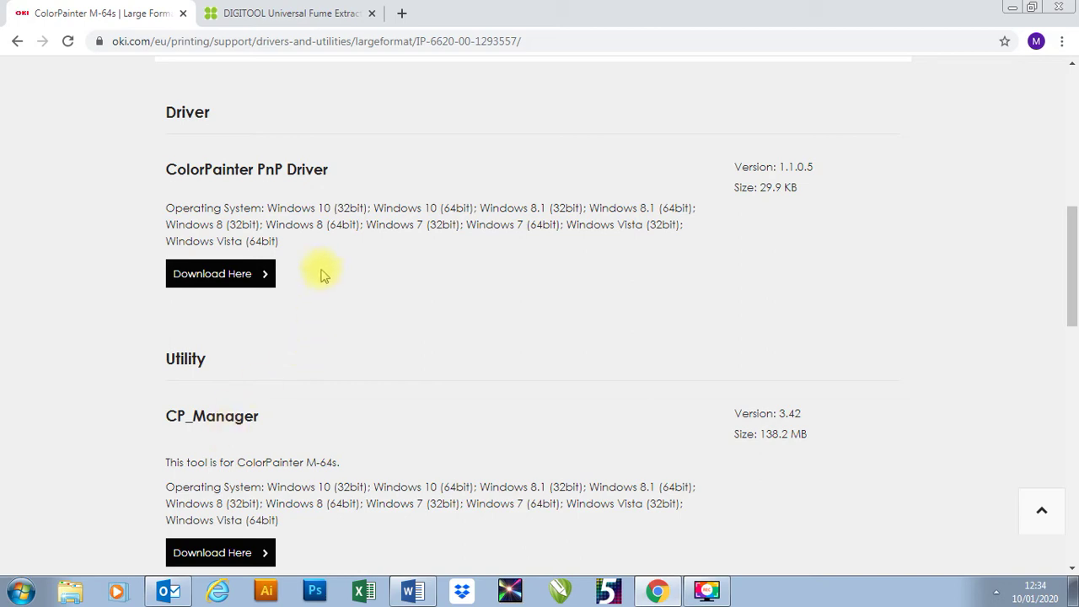
pyautogui.click(219, 275)
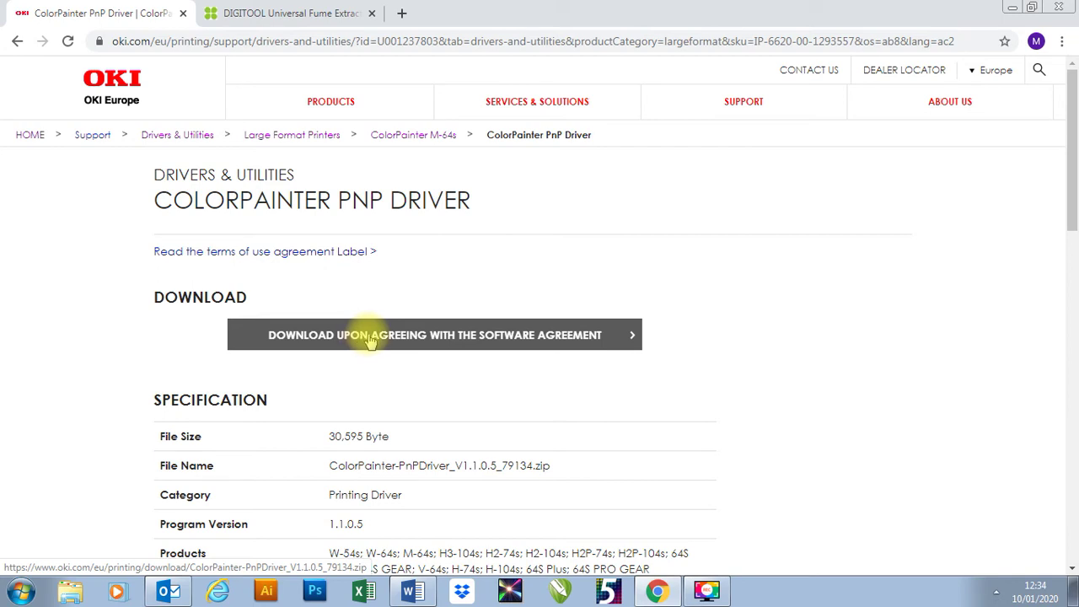
pyautogui.click(498, 351)
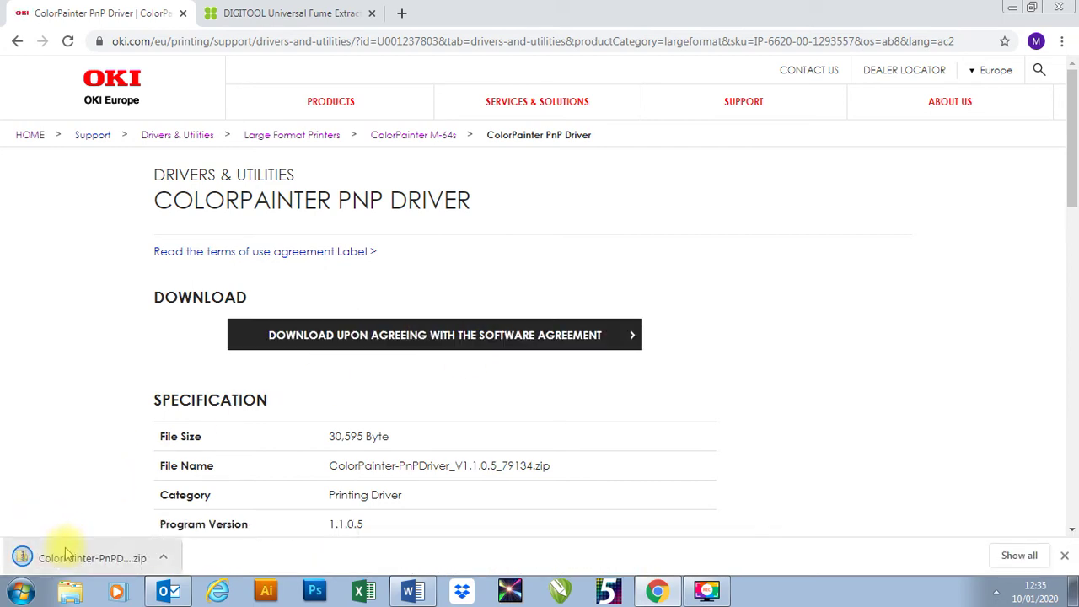
# Show the downloaded zip in its folder, open it and copy the ColorPainter PnP Driver_V1.1.0.5 folder inside
pyautogui.click(166, 559)
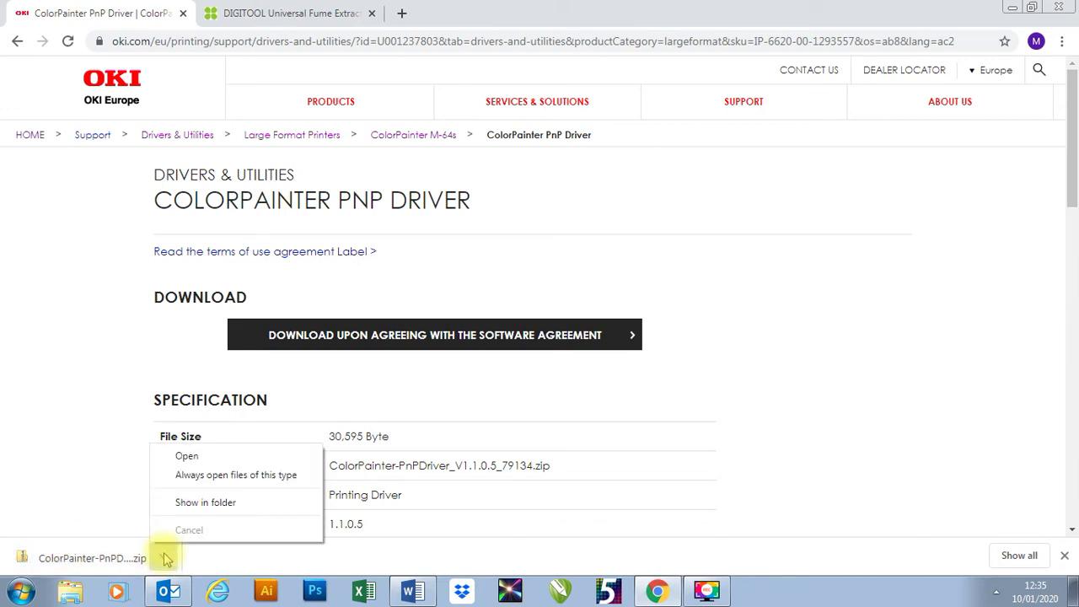
pyautogui.click(221, 507)
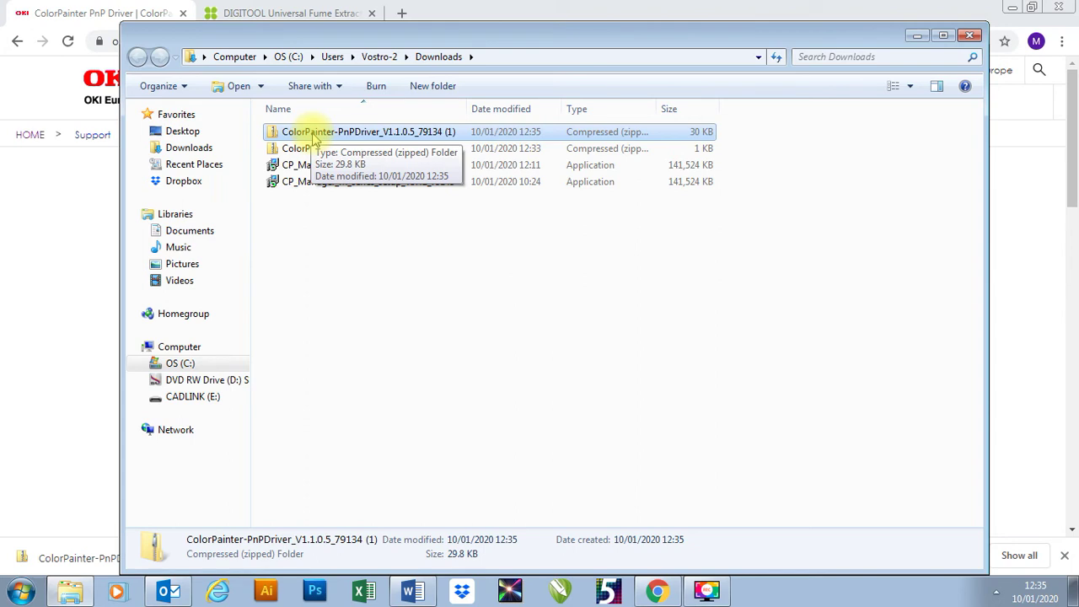
pyautogui.rightClick(314, 138)
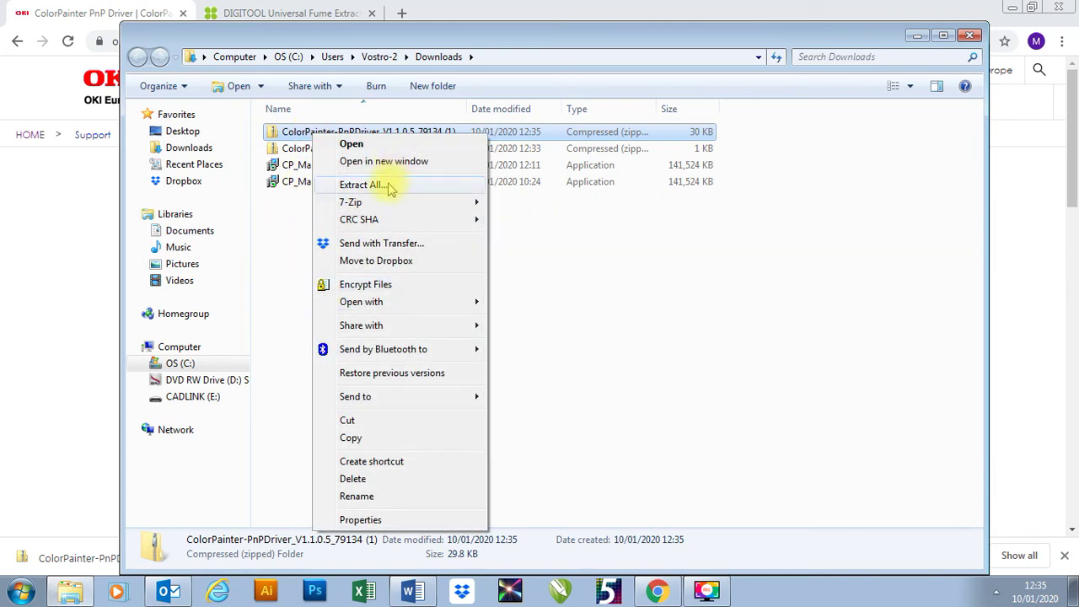
pyautogui.click(278, 260)
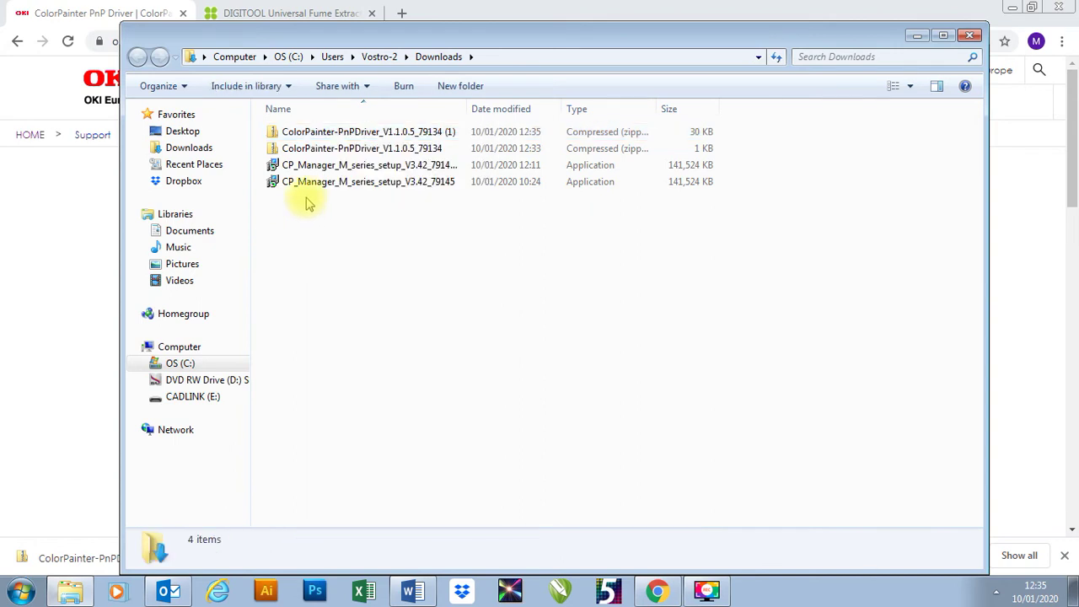
pyautogui.doubleClick(316, 135)
pyautogui.rightClick(316, 137)
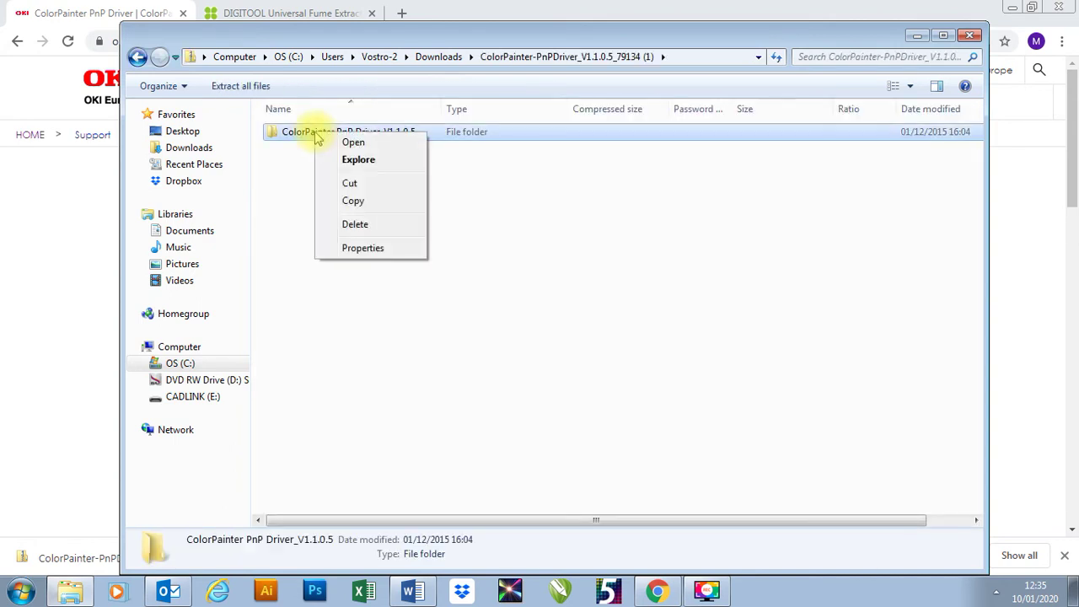
pyautogui.click(352, 203)
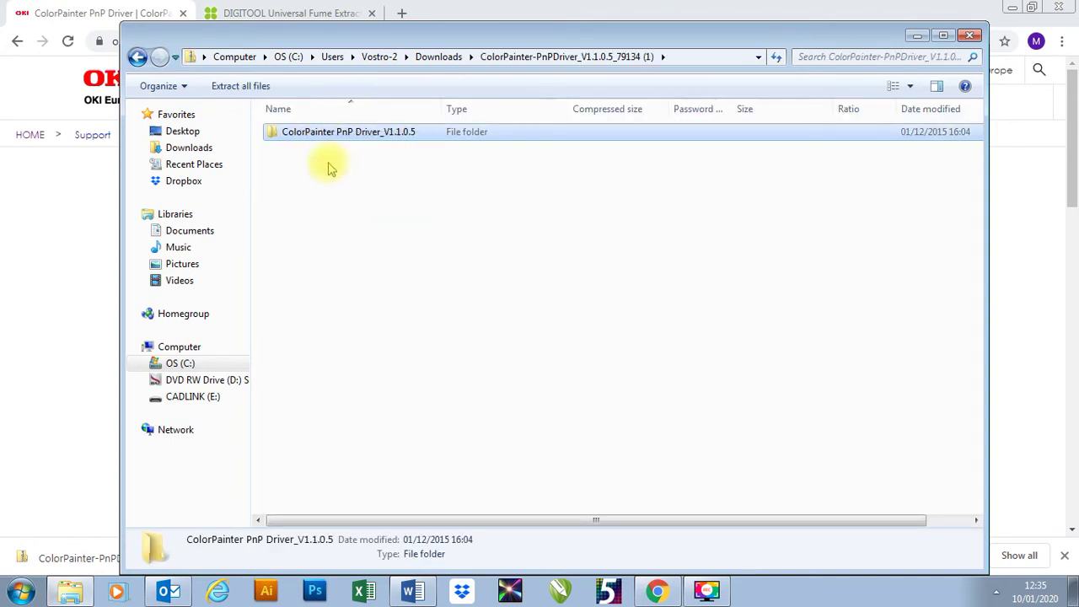
# Go to the Desktop folder, close the file window and minimise the browser to show the desktop
pyautogui.click(182, 133)
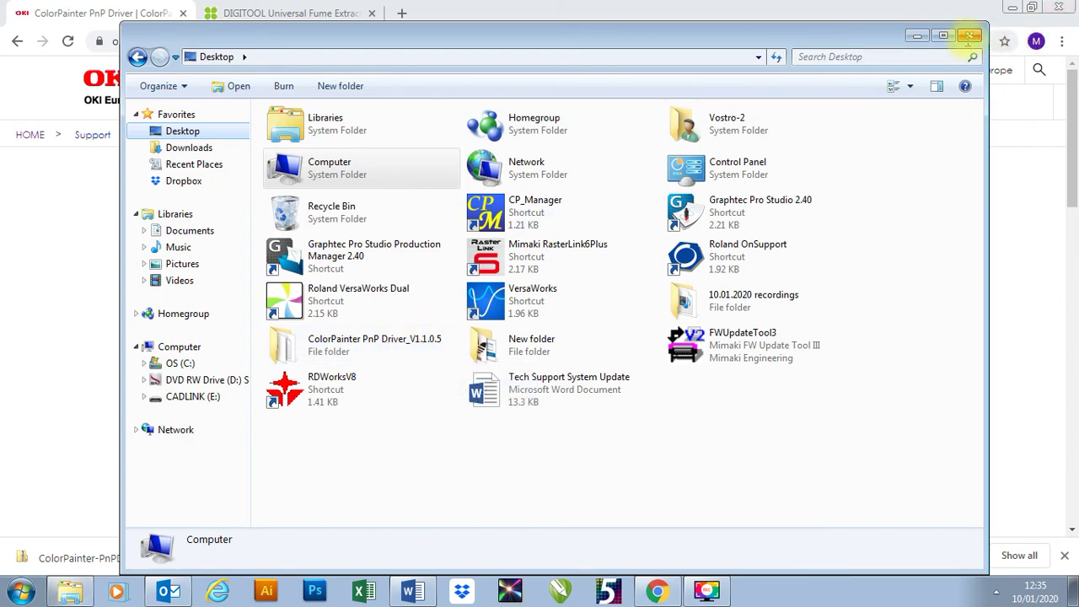
pyautogui.click(969, 35)
pyautogui.click(1012, 6)
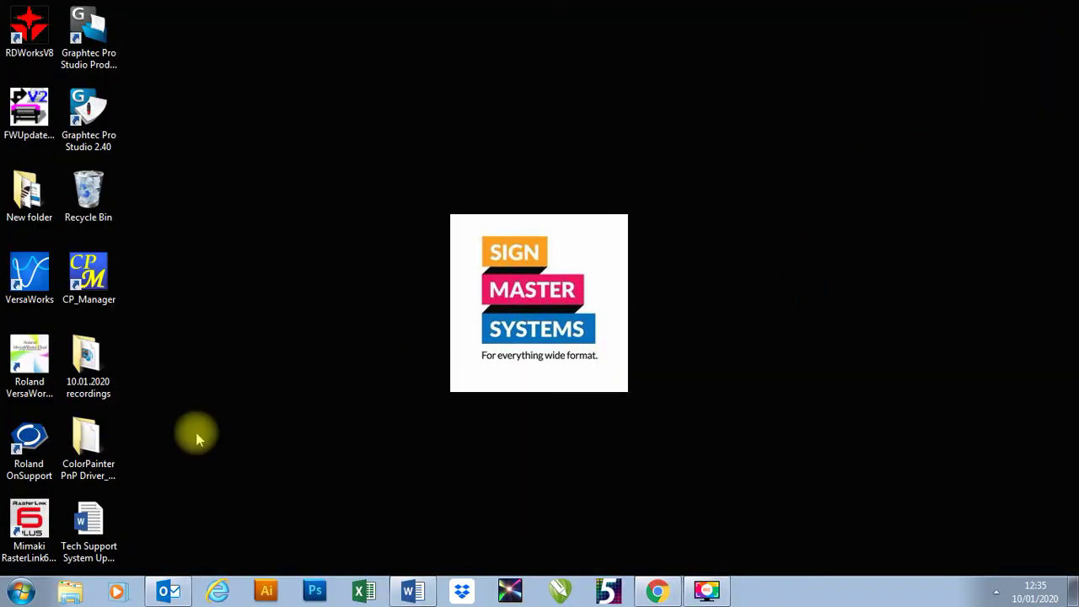
# Search the computer for "printer", open Devices and Printers and bring the Unspecified devices into view
pyautogui.click(22, 592)
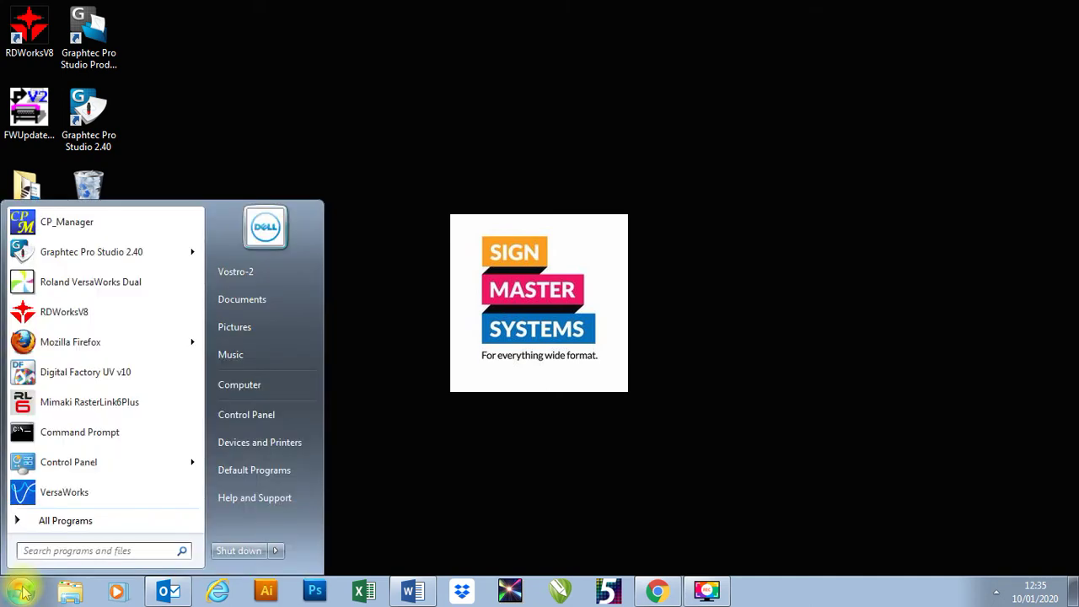
pyautogui.write('printer')
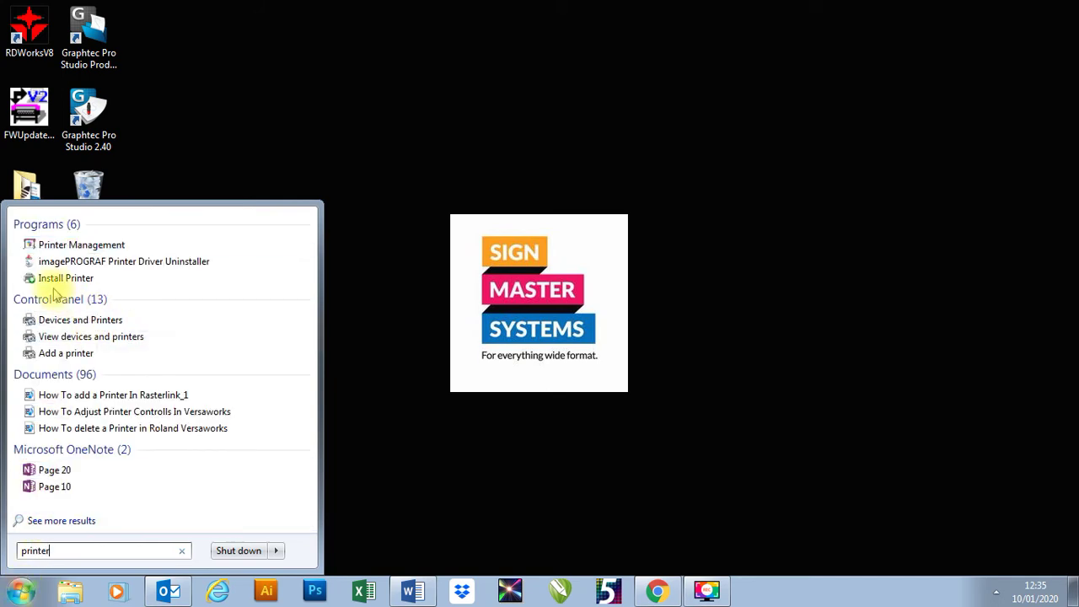
pyautogui.click(85, 321)
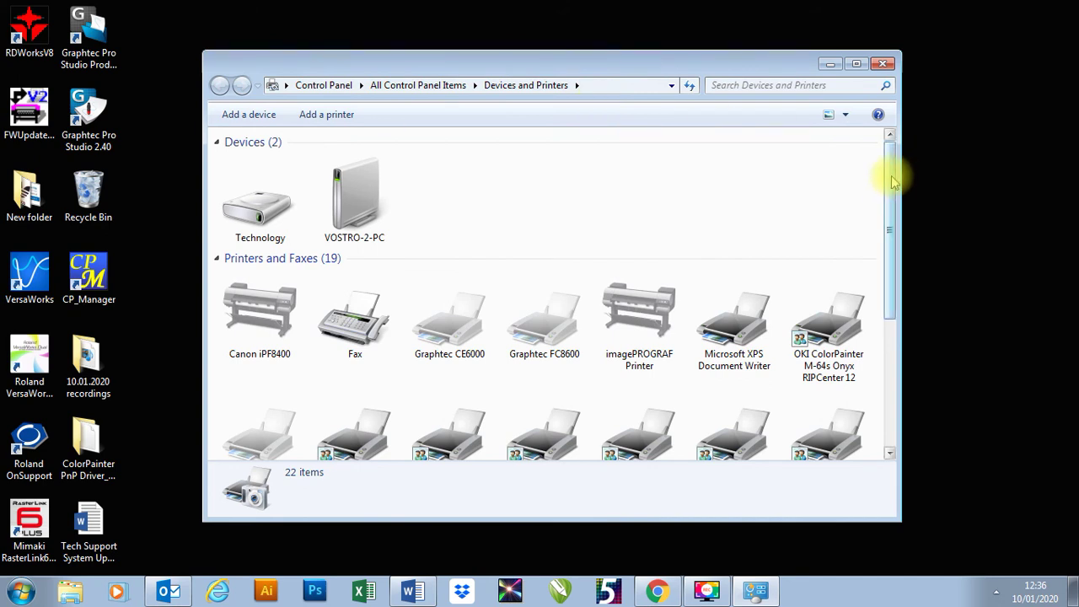
pyautogui.moveTo(891, 171); pyautogui.dragTo(895, 211)
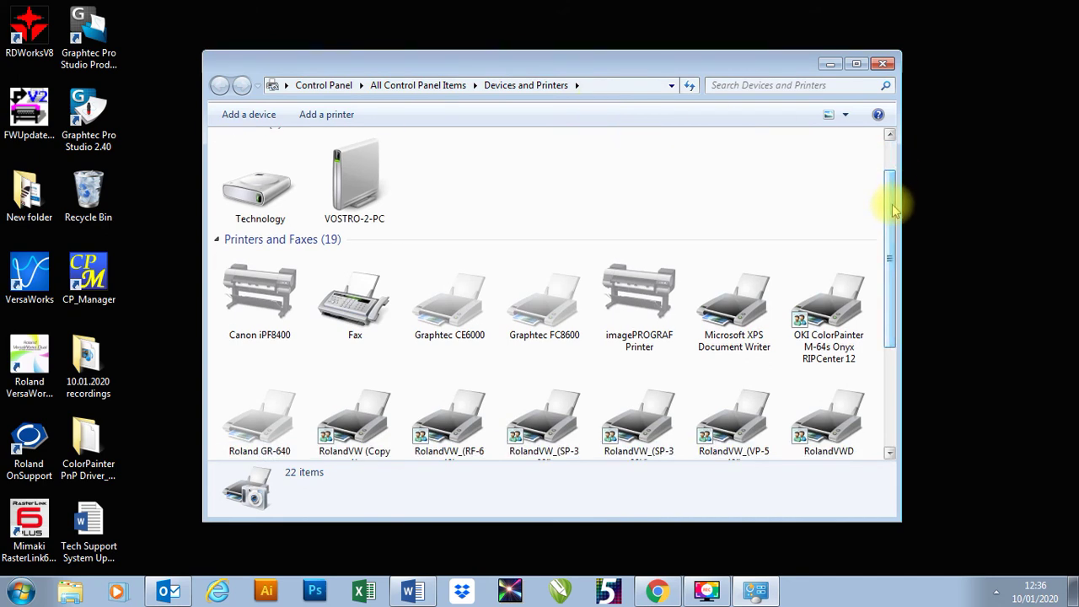
pyautogui.moveTo(896, 211); pyautogui.dragTo(901, 367)
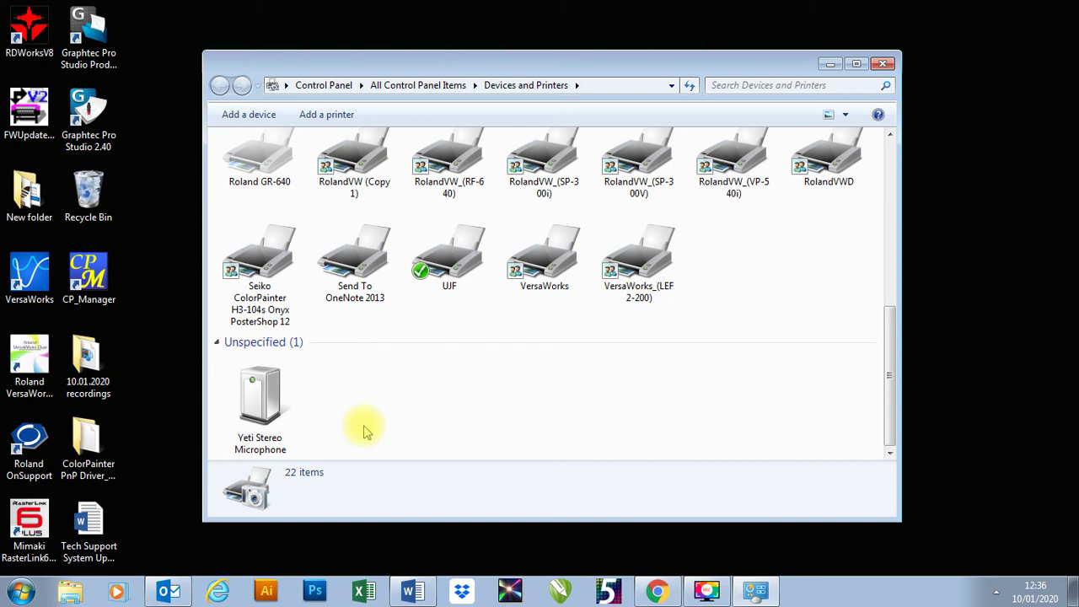
# View the driver properties of the Yeti Stereo Microphone's HID-compliant consumer control device
pyautogui.rightClick(253, 396)
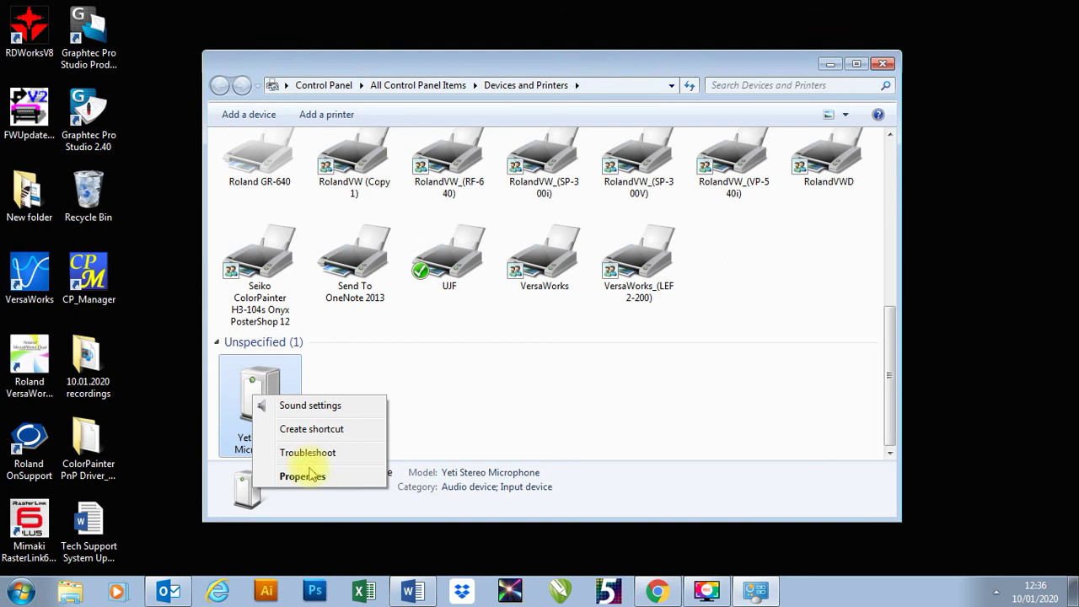
pyautogui.click(312, 478)
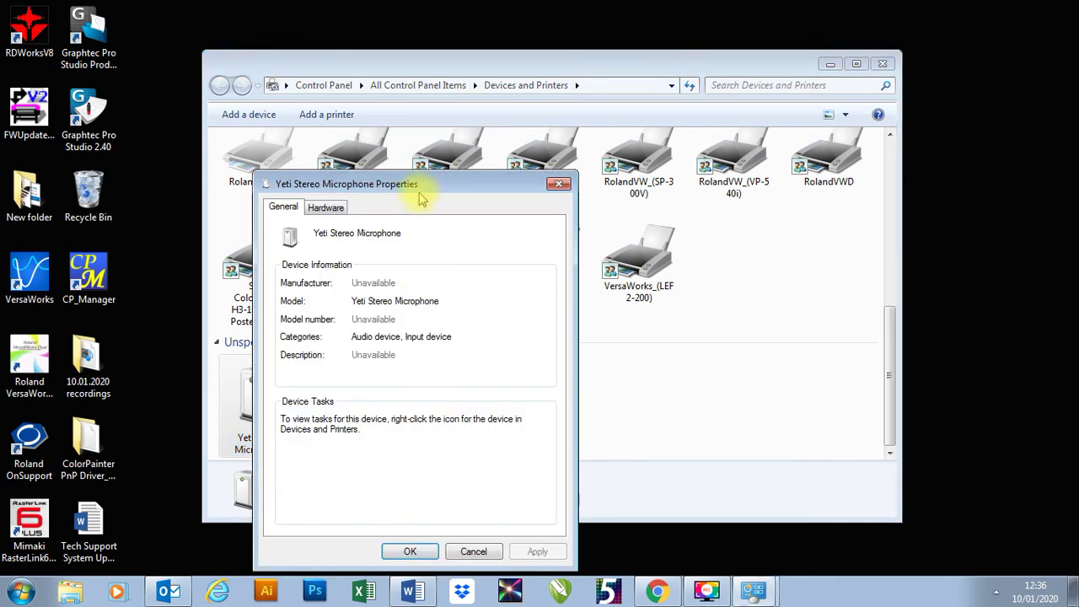
pyautogui.moveTo(418, 182); pyautogui.dragTo(386, 128)
pyautogui.click(295, 149)
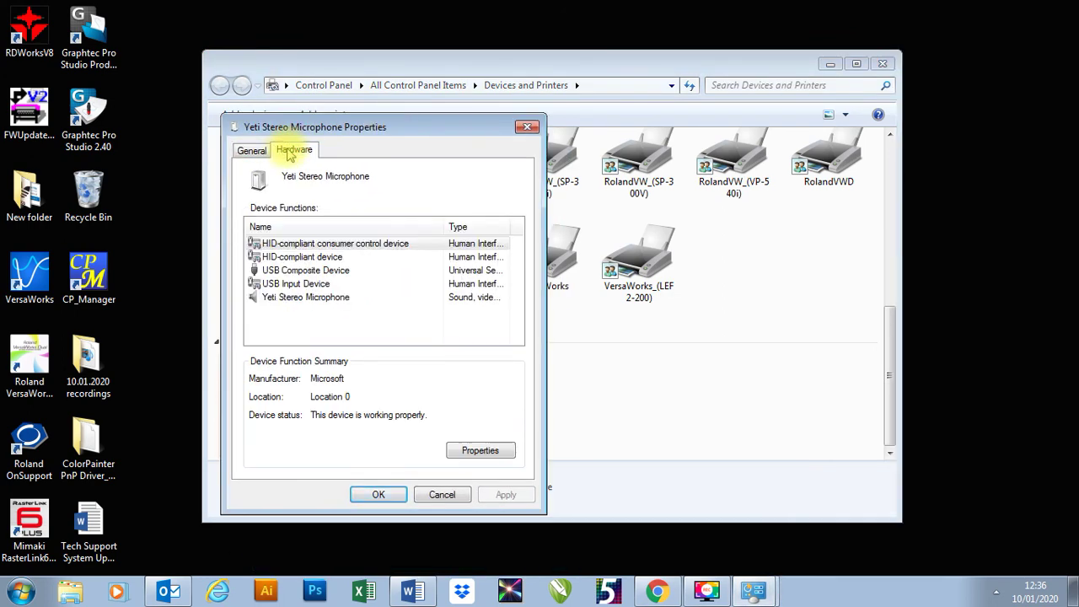
pyautogui.click(487, 452)
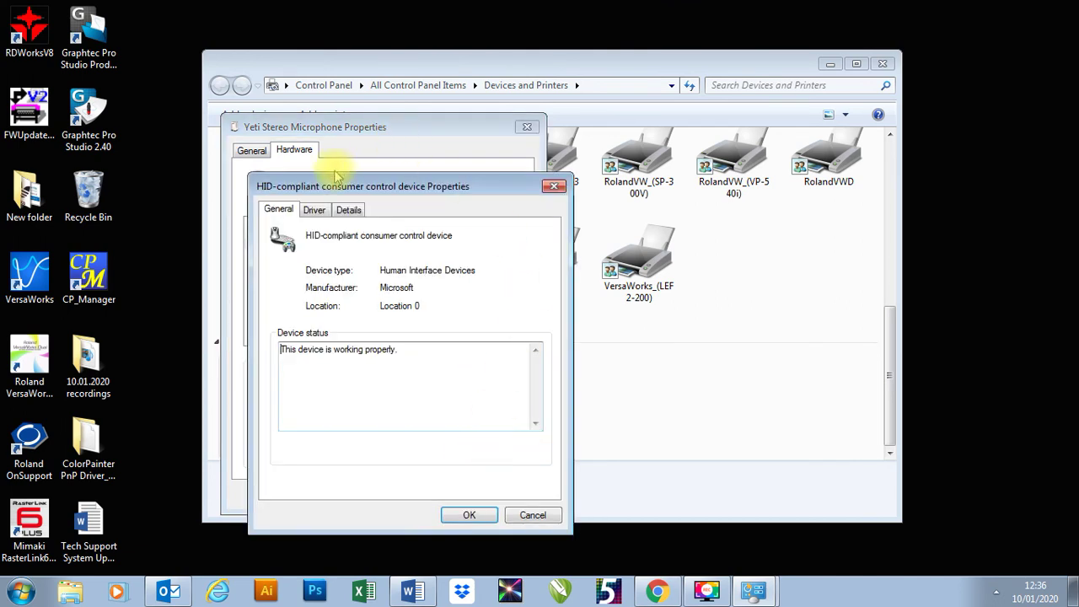
pyautogui.click(314, 211)
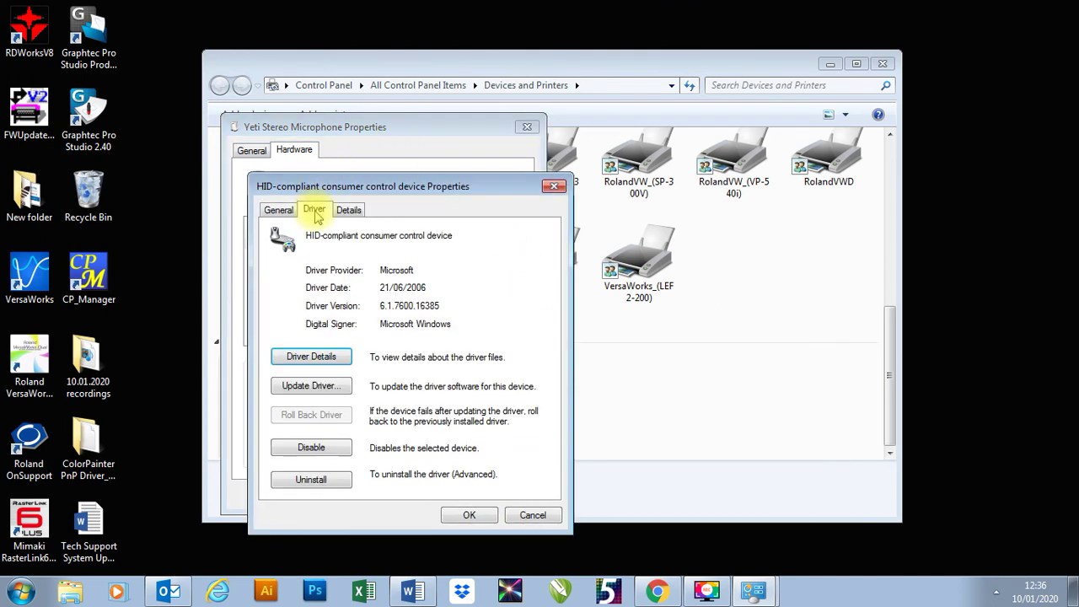
# View the driver update option for browsing the computer for driver software, cancel the update and close the device's properties
pyautogui.click(311, 388)
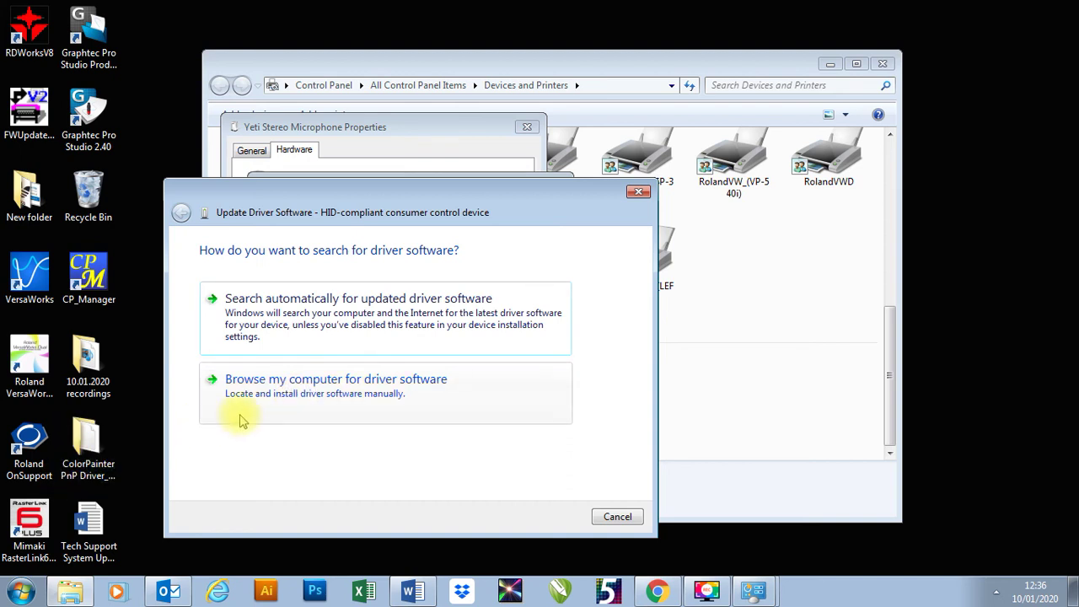
pyautogui.click(263, 403)
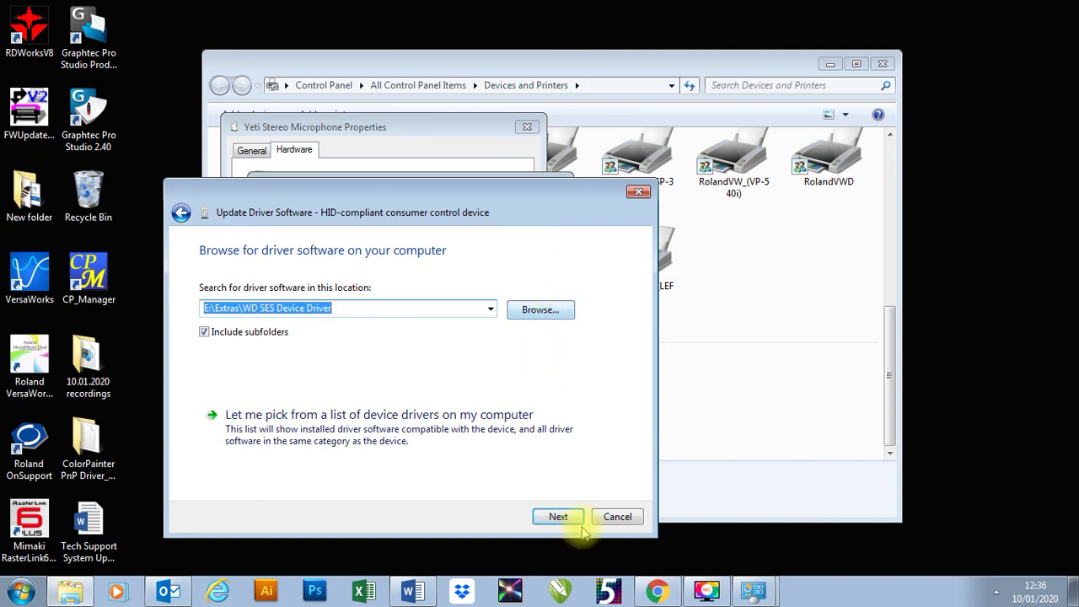
pyautogui.click(636, 522)
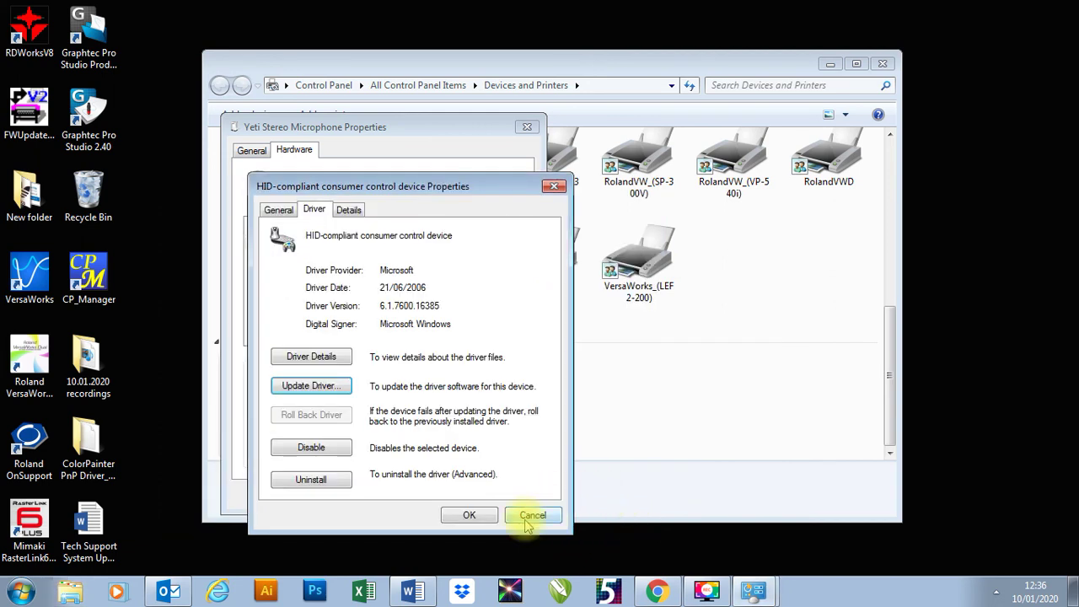
pyautogui.click(528, 450)
pyautogui.click(526, 128)
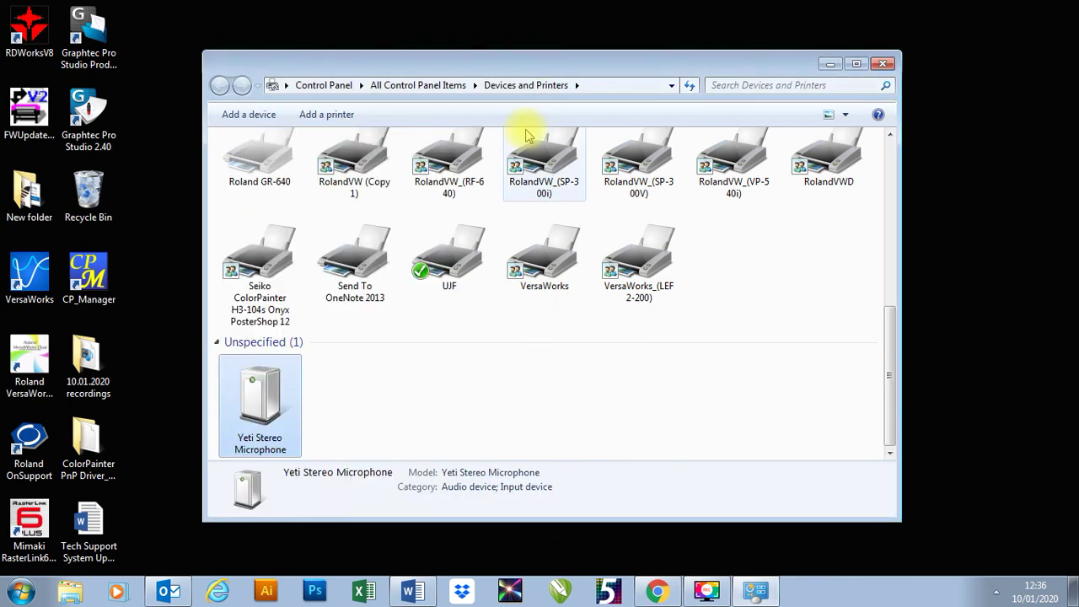